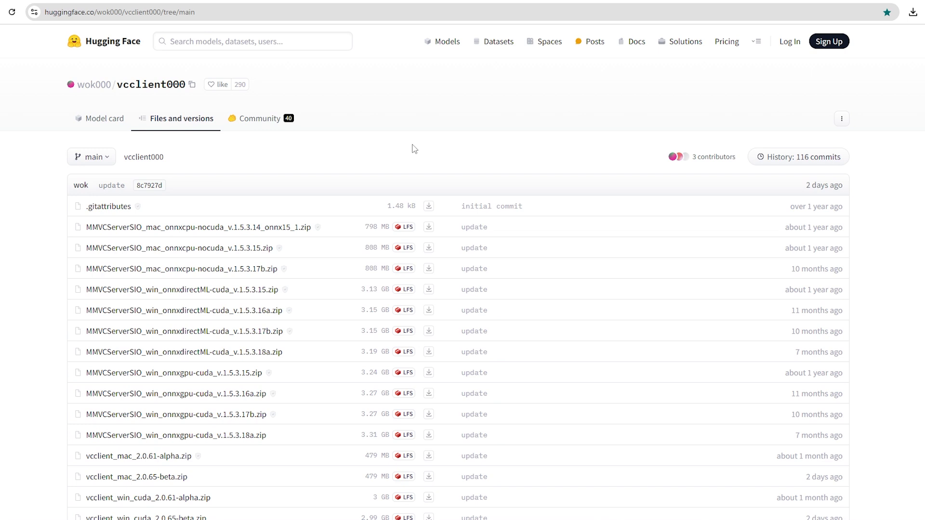
# Step: Download vcclient_win_cuda_2.0.65-beta.zip (2.78 GB) from the Hugging Face file list
pyautogui.scroll(-2, 412, 147)
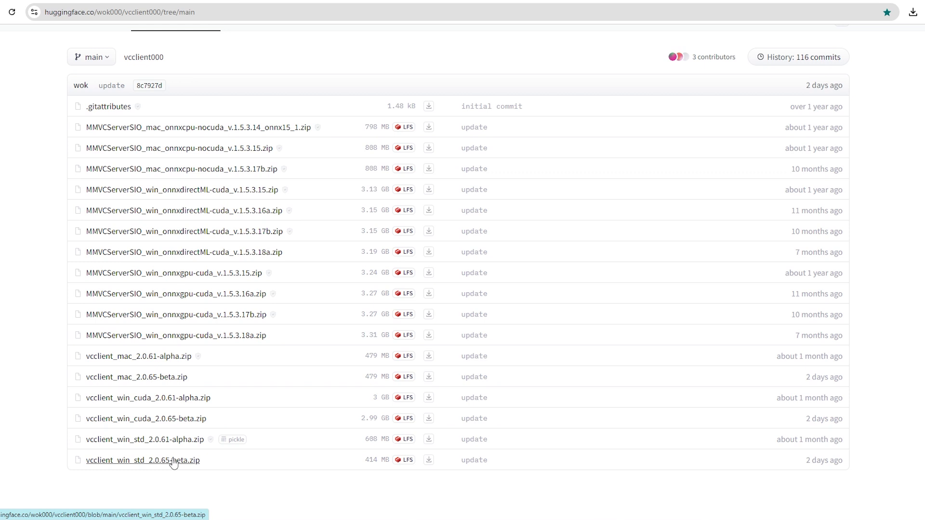
pyautogui.click(186, 419)
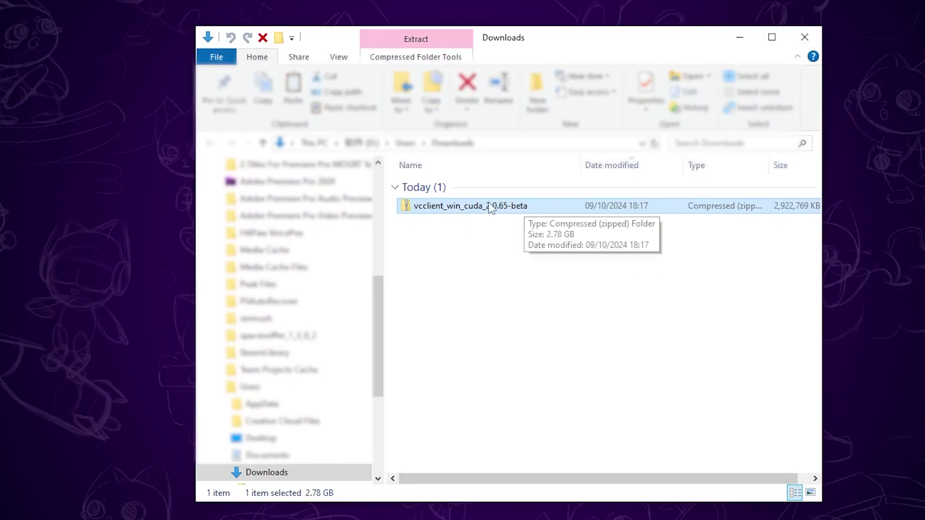
# Step: Extract the vcclient_win_cuda_2.0.65-beta zip into its own folder with 7-Zip
pyautogui.rightClick(485, 205)
pyautogui.moveTo(672, 282)
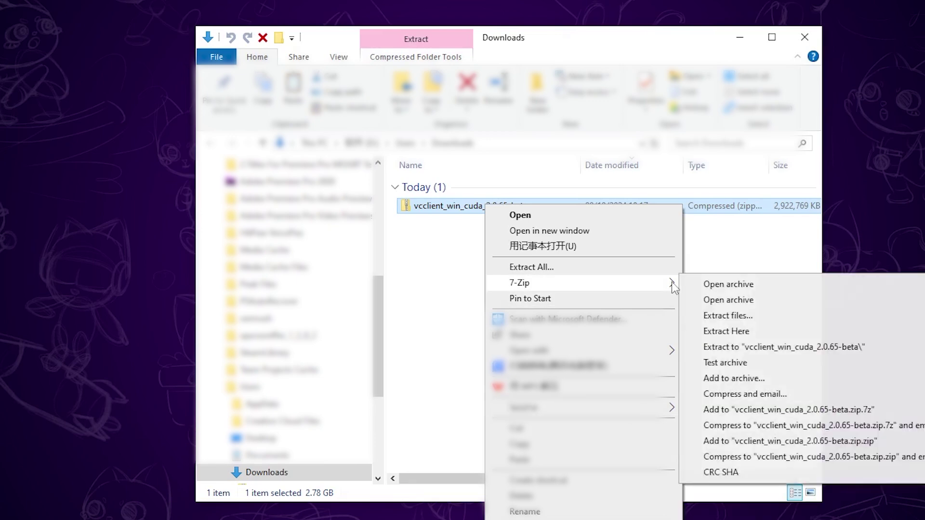
pyautogui.click(723, 346)
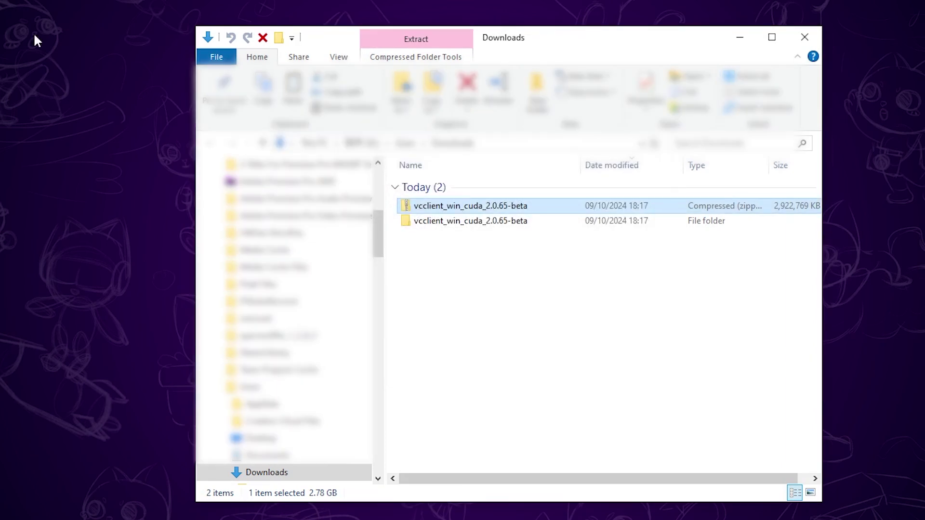
# Step: Copy the extracted client folder and create a desktop folder named 'W-okada Voice Changer'
pyautogui.rightClick(450, 225)
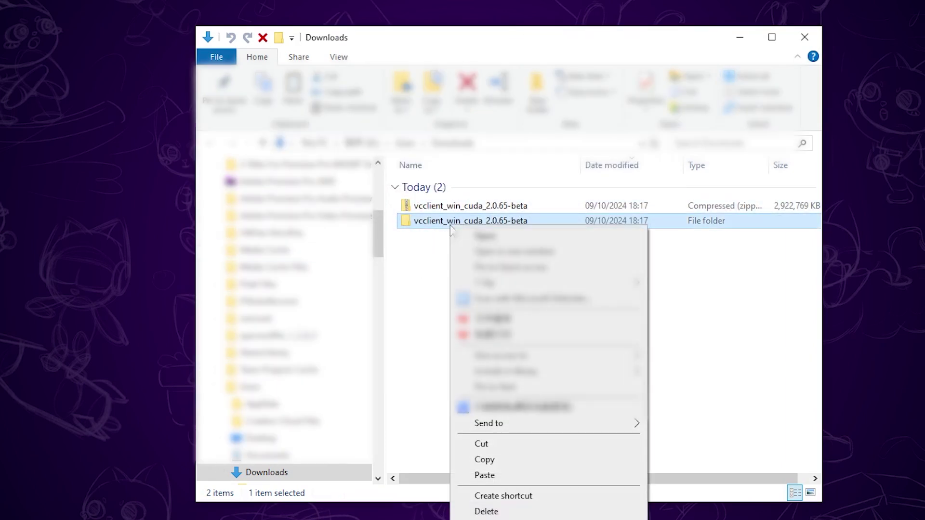
pyautogui.click(496, 461)
pyautogui.rightClick(120, 140)
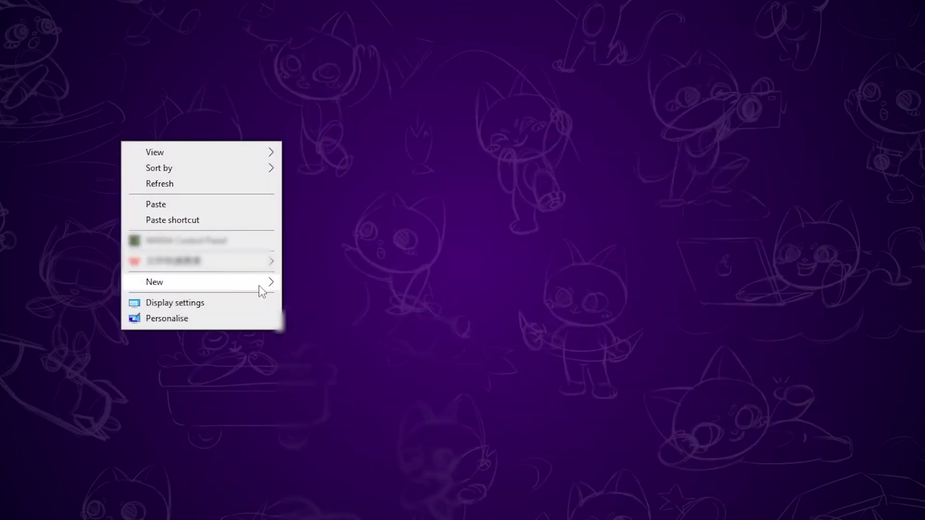
pyautogui.moveTo(260, 284)
pyautogui.click(326, 286)
pyautogui.write('W-okada Voice C...')
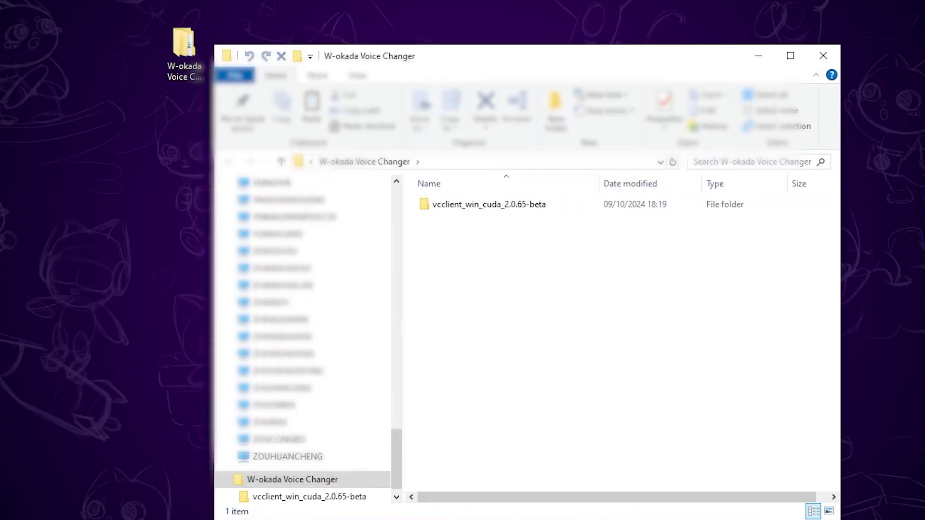
# Step: Delete the vcclient zip and extracted folder from Downloads, then close Downloads
pyautogui.hotkey('alt', 'Tab')
pyautogui.moveTo(506, 259); pyautogui.dragTo(438, 208)
pyautogui.press('Delete')
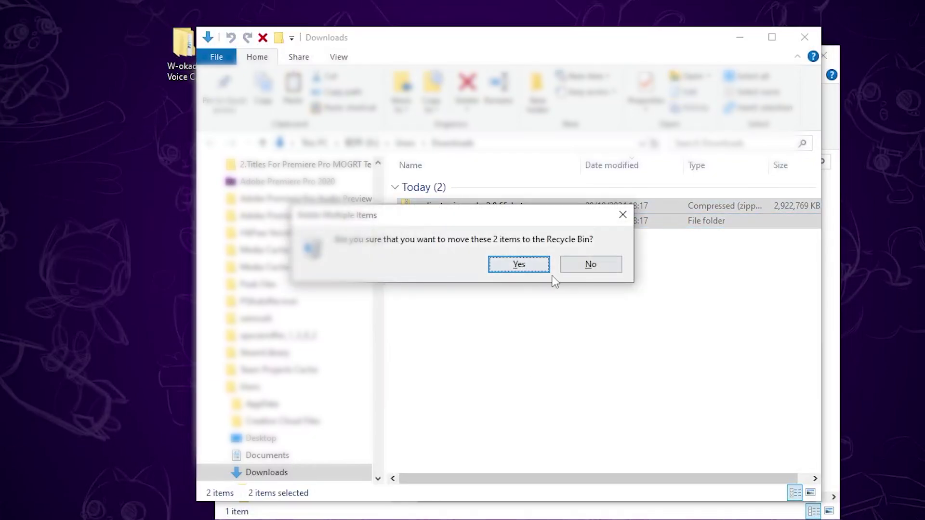
pyautogui.click(533, 271)
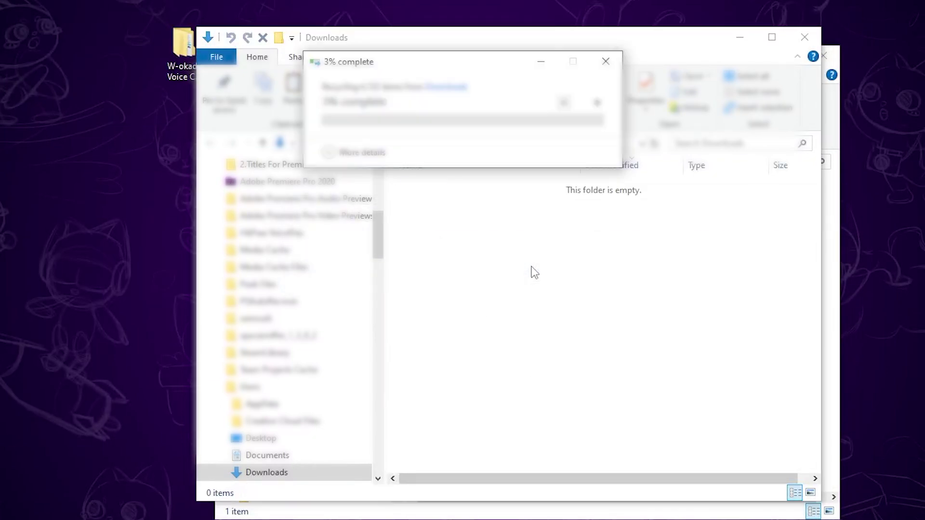
pyautogui.hotkey('alt', 'F4')
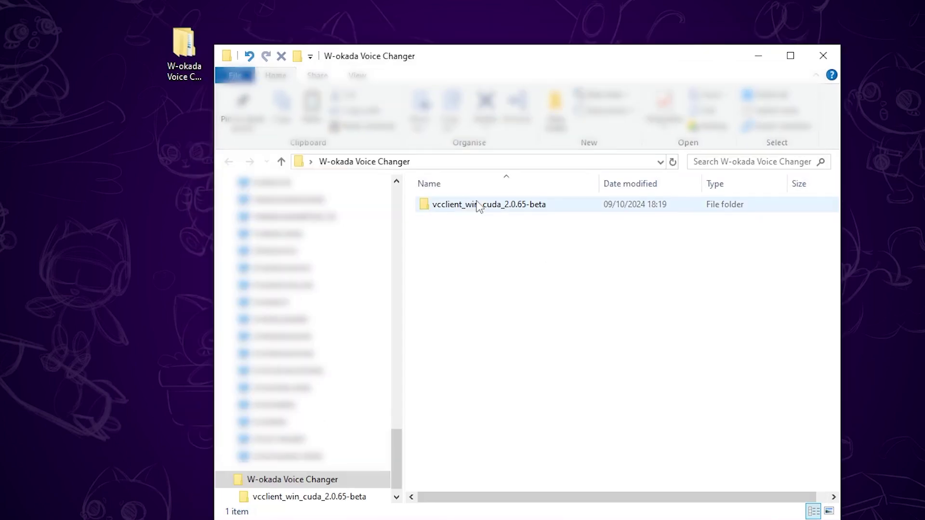
# Step: Create a desktop shortcut to dist\main\start_http named 'W-okada voice changer'
pyautogui.doubleClick(477, 202)
pyautogui.doubleClick(462, 207)
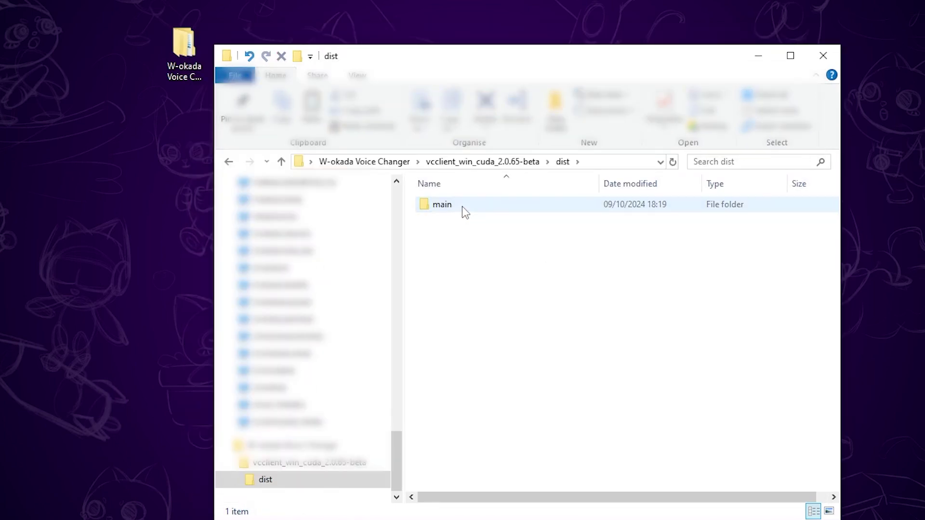
pyautogui.doubleClick(462, 207)
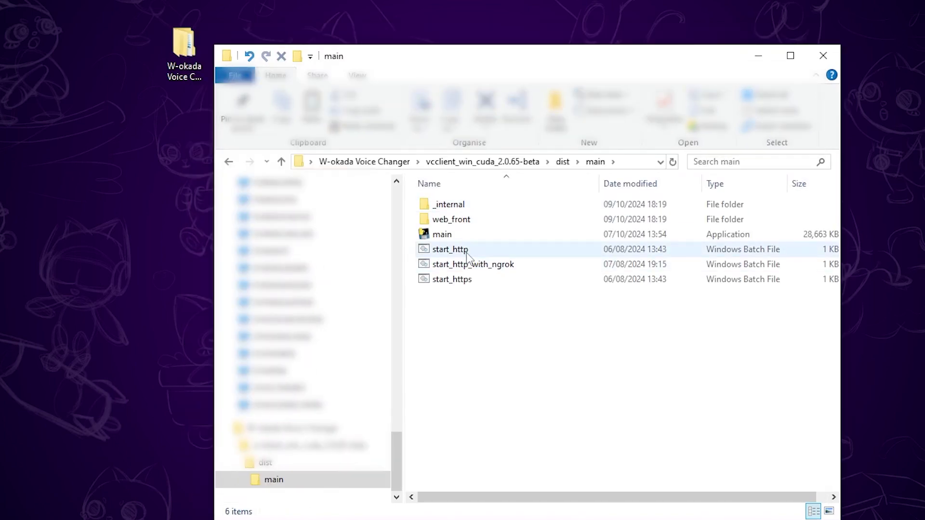
pyautogui.rightClick(467, 252)
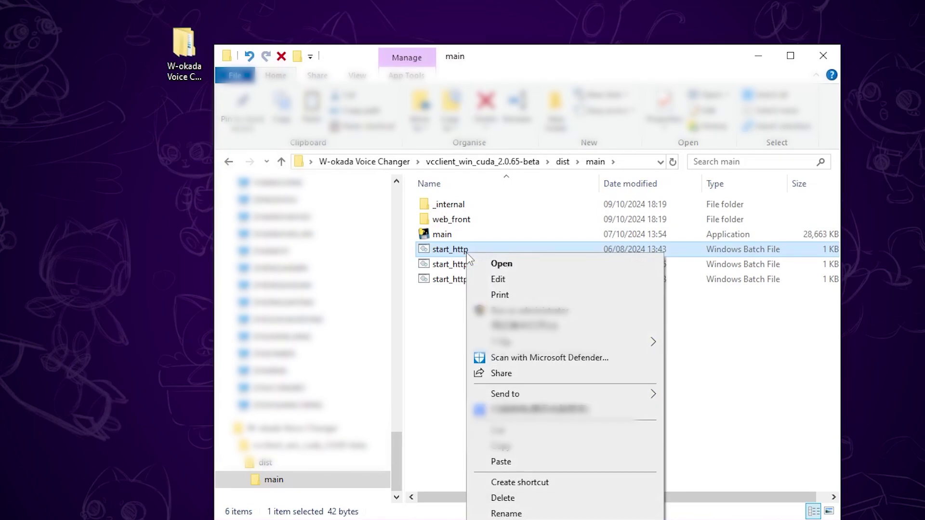
pyautogui.moveTo(578, 393)
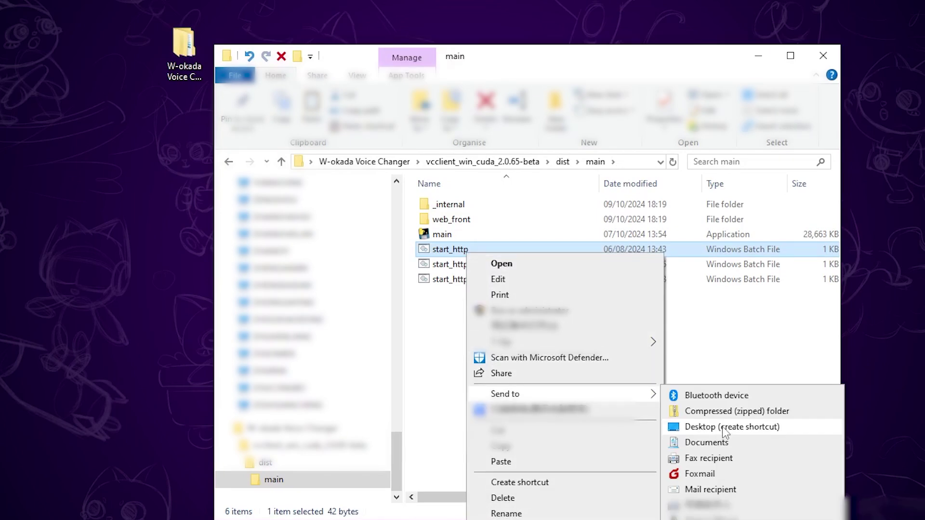
pyautogui.click(725, 427)
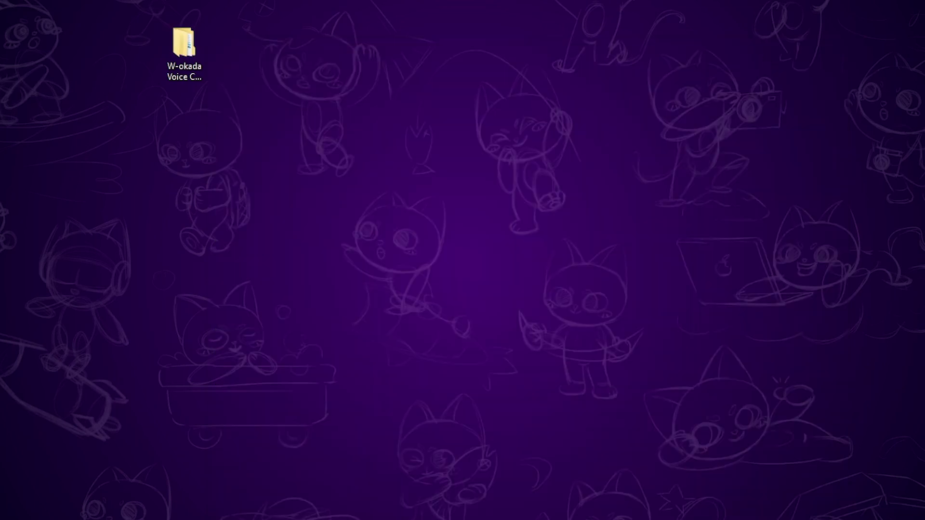
pyautogui.moveTo(19, 85); pyautogui.dragTo(201, 116)
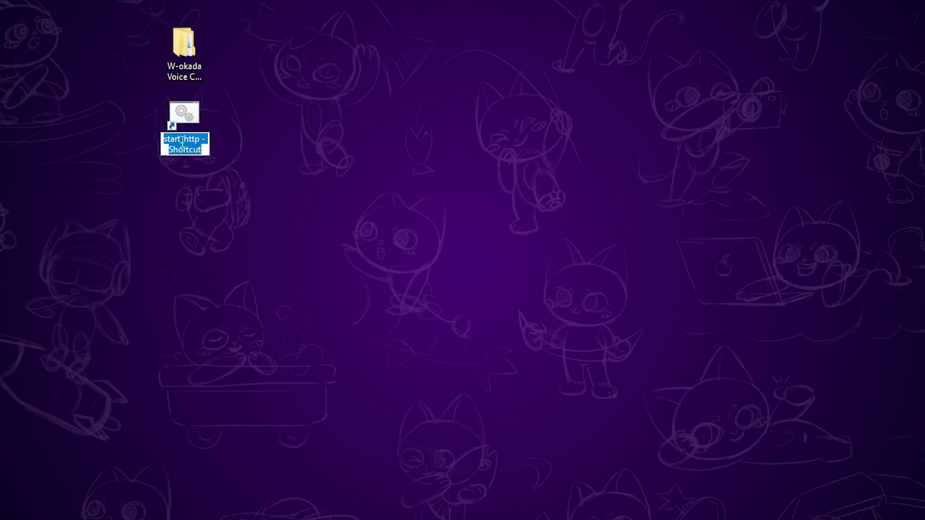
pyautogui.write('W-okada voice')
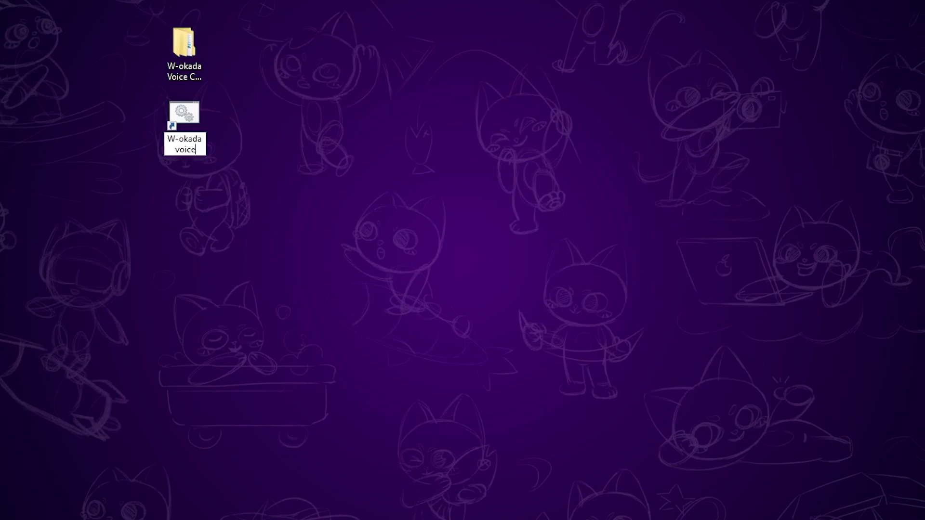
pyautogui.write(' changer')
pyautogui.press('Return')
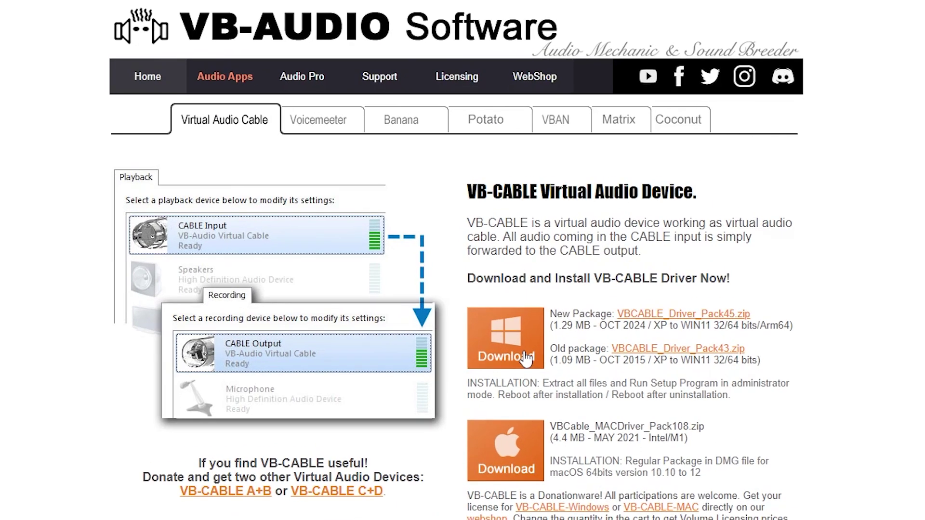
# Step: Download VBCABLE_Driver_Pack45.zip for Windows from the VB-Audio site
pyautogui.click(525, 359)
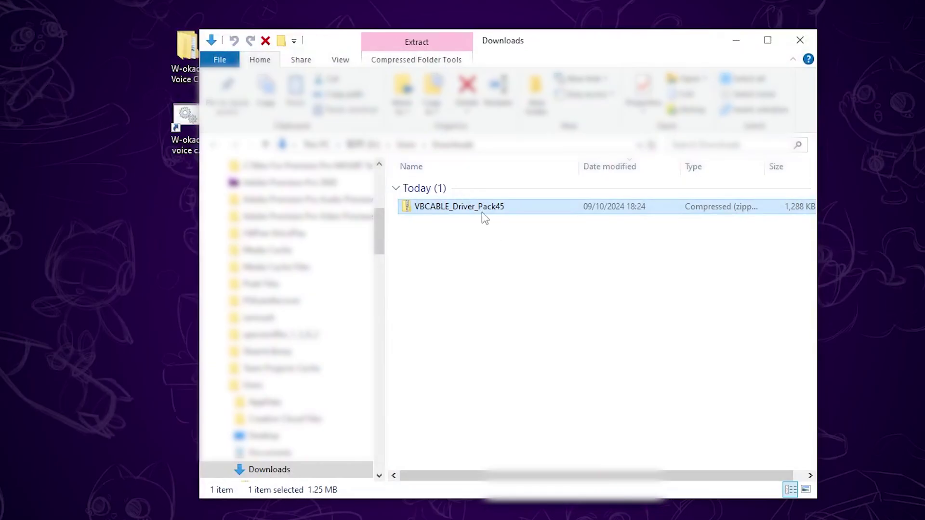
# Step: Extract VBCABLE_Driver_Pack45 and copy its folder into the W-okada Voice Changer folder
pyautogui.rightClick(476, 211)
pyautogui.moveTo(660, 287)
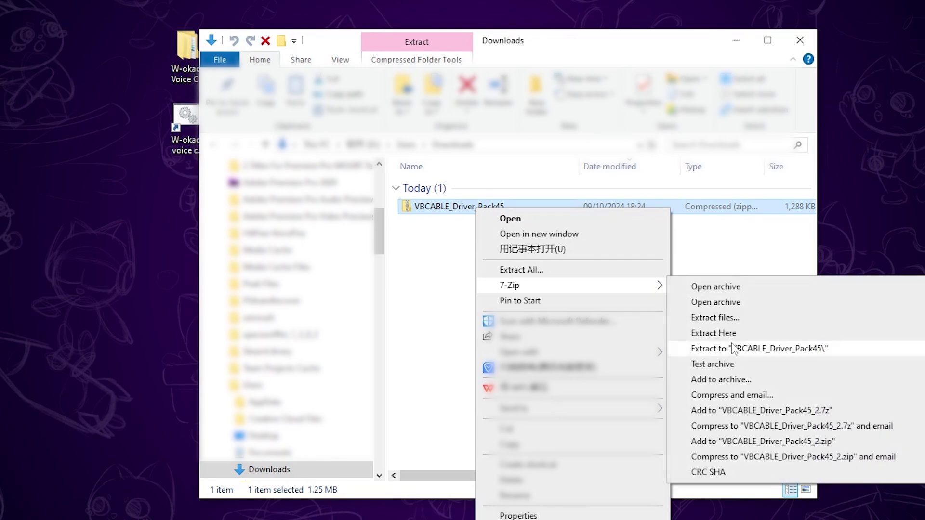
pyautogui.click(733, 349)
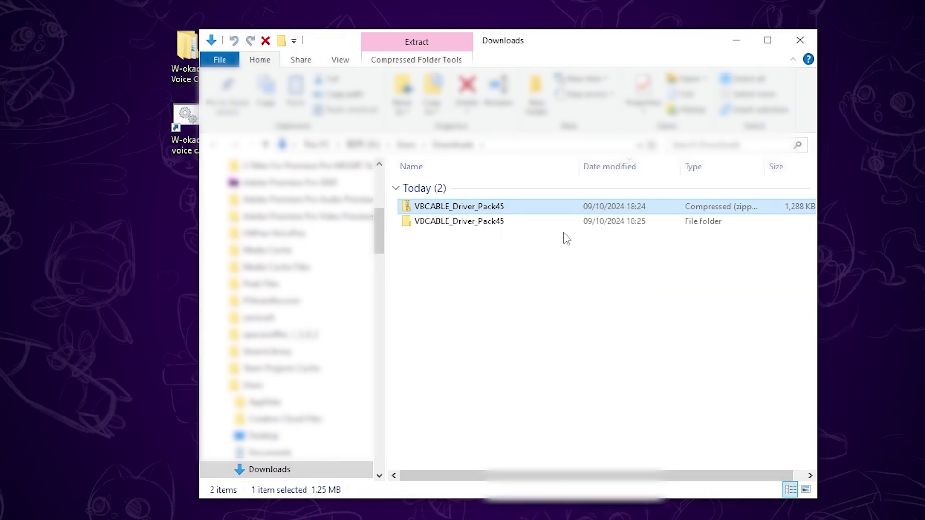
pyautogui.rightClick(452, 224)
pyautogui.click(480, 469)
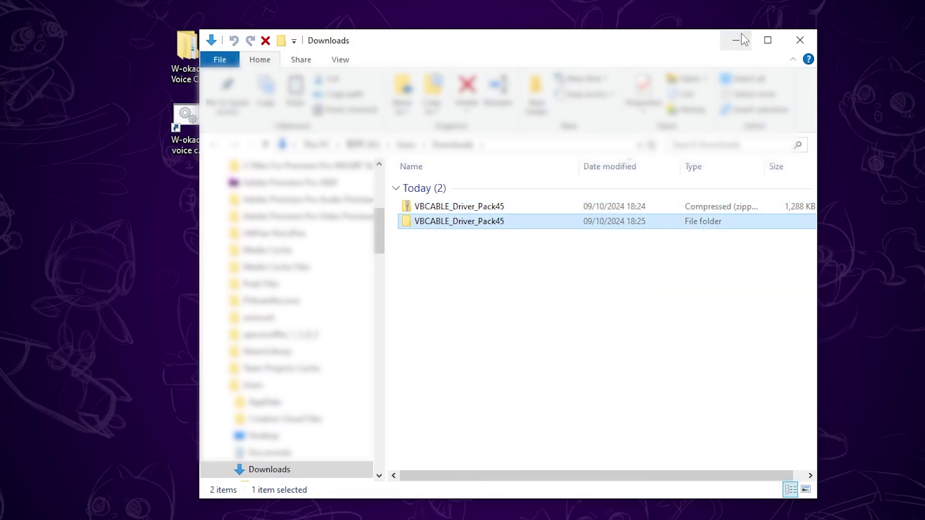
pyautogui.click(737, 41)
pyautogui.doubleClick(187, 53)
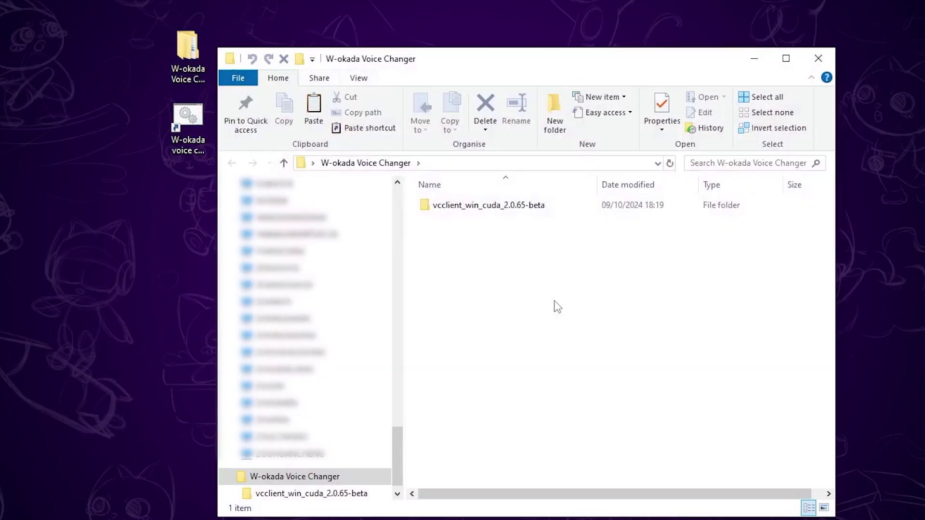
pyautogui.rightClick(496, 246)
pyautogui.click(530, 344)
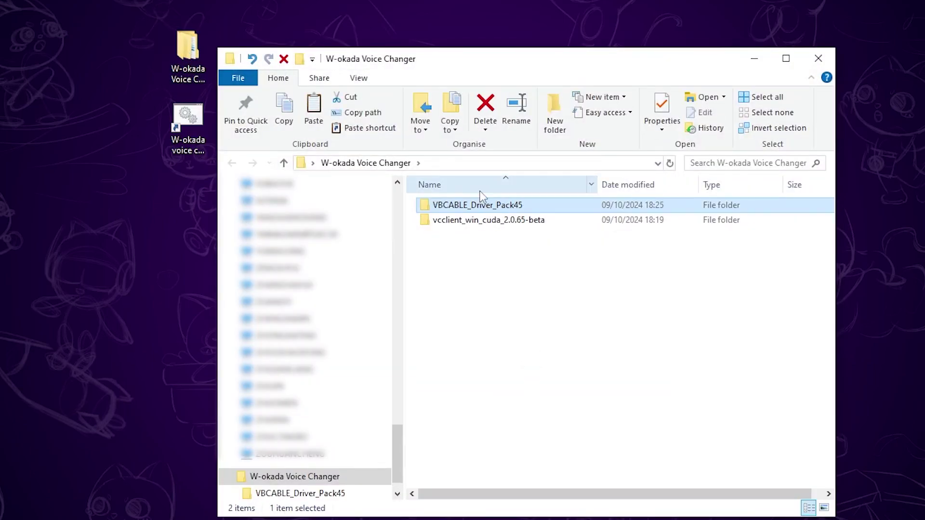
# Step: Run VBCABLE_Setup_x64 as administrator to install the VB-CABLE driver
pyautogui.doubleClick(477, 205)
pyautogui.scroll(-4, 482, 371)
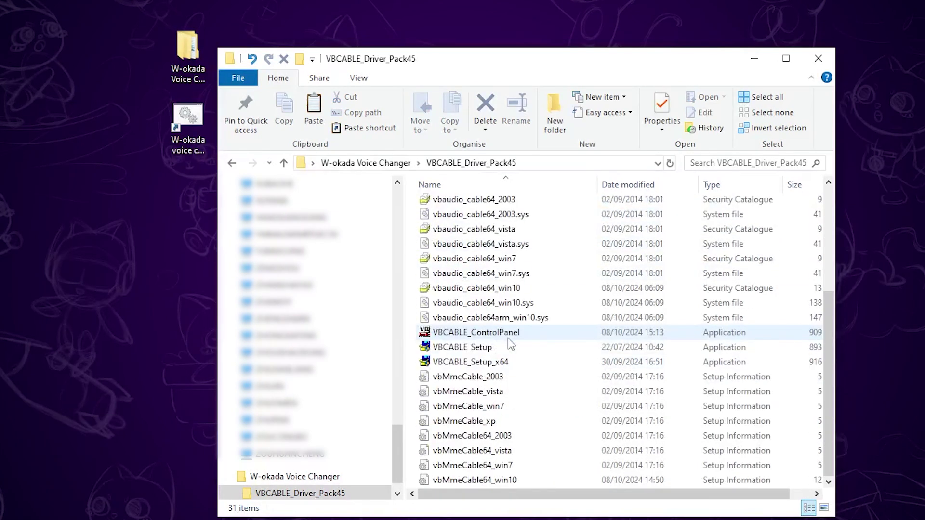
pyautogui.rightClick(483, 362)
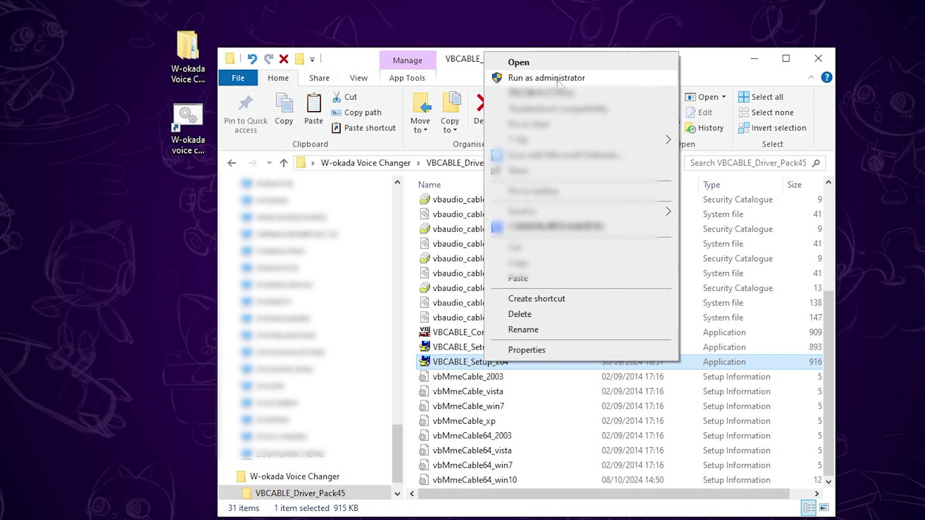
pyautogui.click(546, 78)
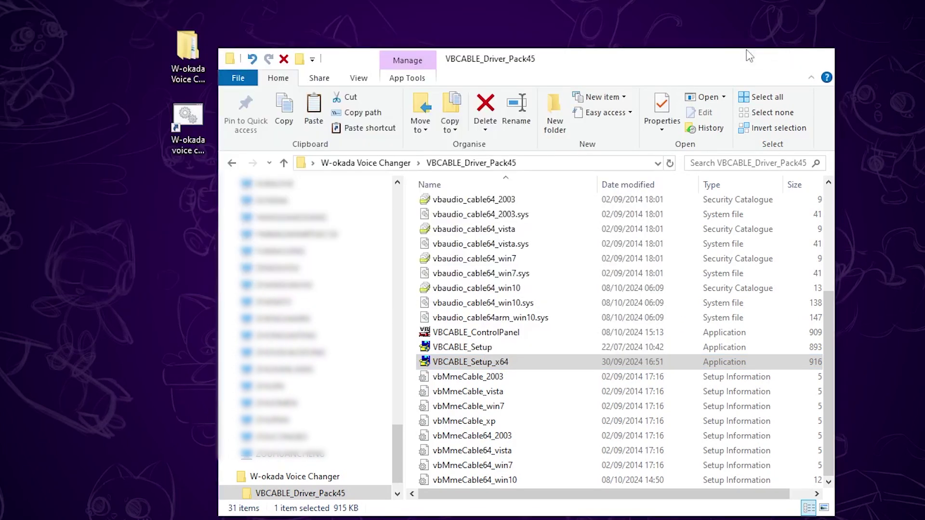
pyautogui.click(750, 55)
# Step: Start the W-okada voice changer server from its desktop shortcut and let downloads finish
pyautogui.doubleClick(188, 126)
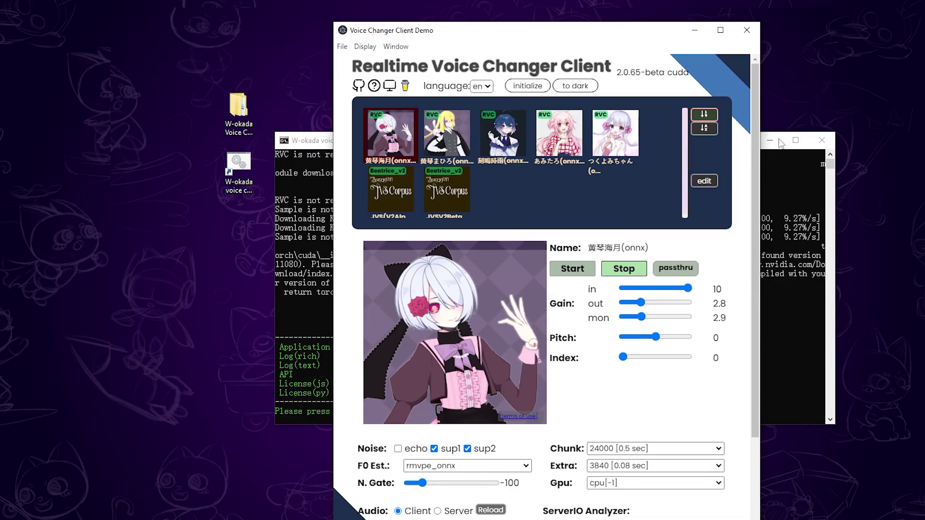
# Step: Set input to Microphone (Realtek), output to CABLE Input, and monitor to Earphone (Realtek)
pyautogui.click(770, 140)
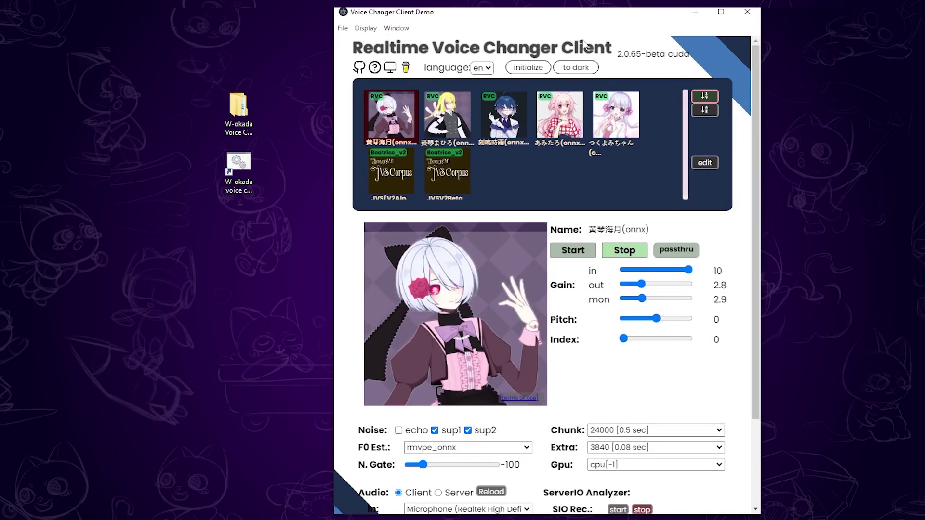
pyautogui.scroll(-2, 495, 336)
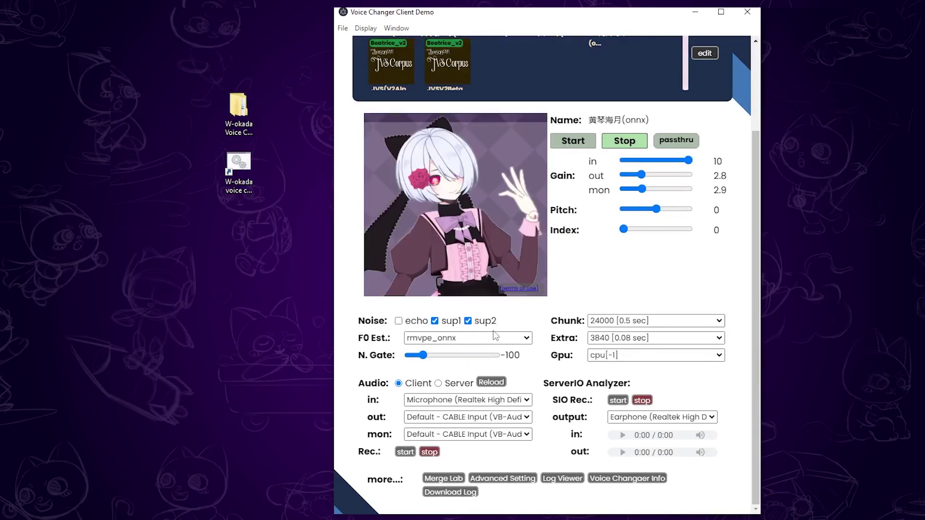
pyautogui.click(481, 401)
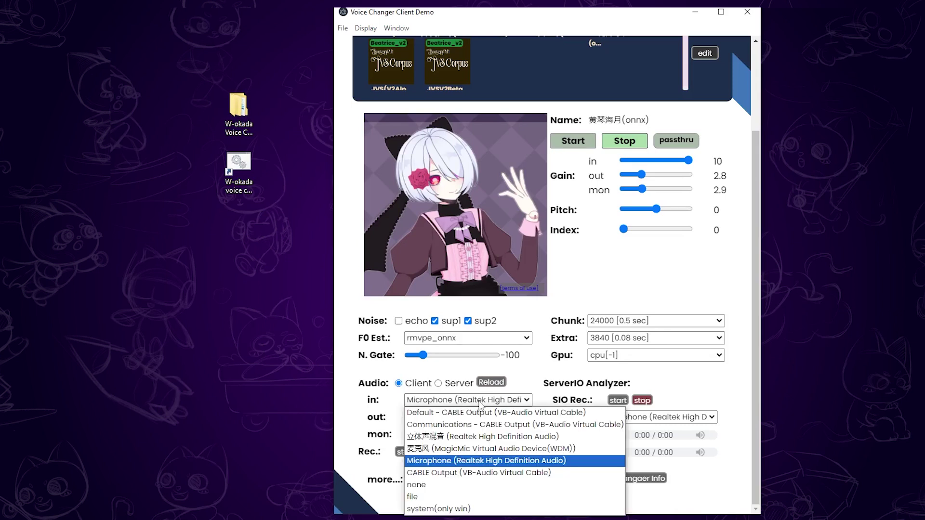
pyautogui.click(479, 462)
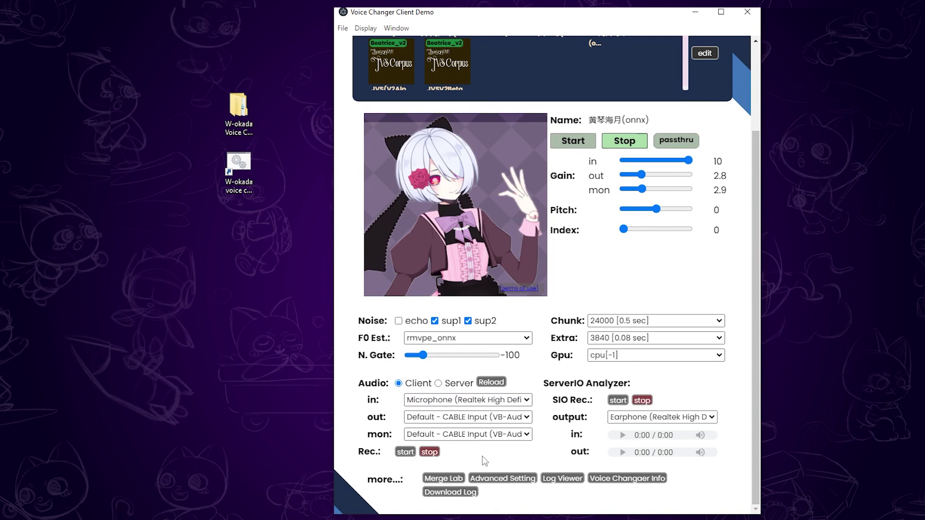
pyautogui.click(501, 418)
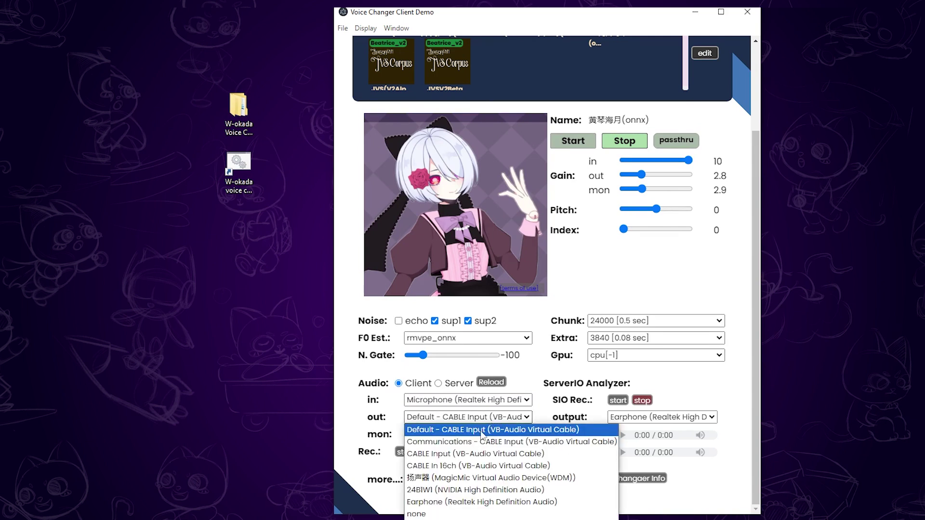
pyautogui.click(483, 434)
pyautogui.click(463, 434)
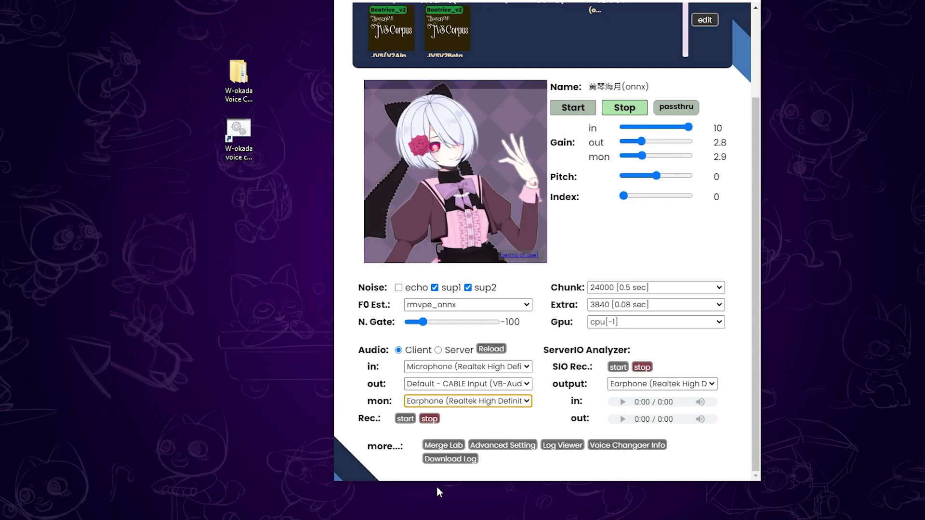
pyautogui.click(480, 422)
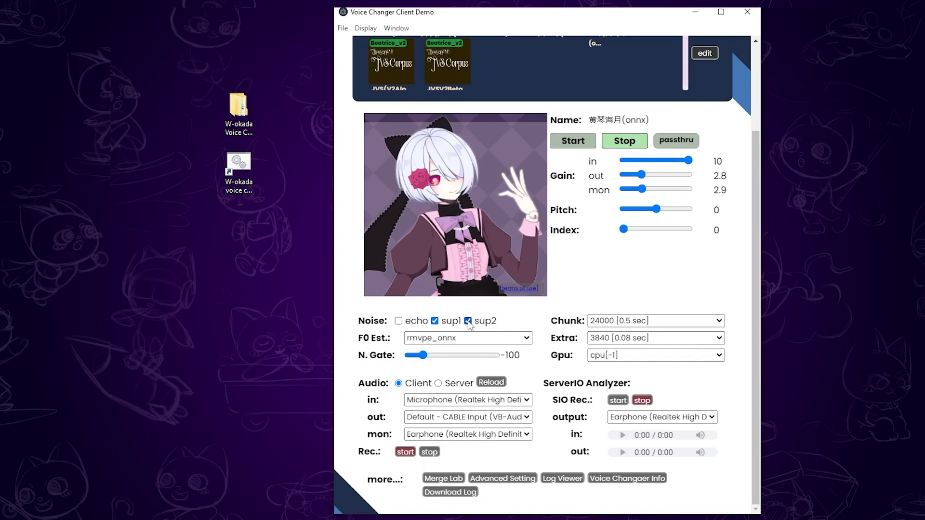
# Step: Keep chunk size 24000 [0.5 sec] and select NVIDIA GeForce RTX 3060[1] as the GPU
pyautogui.click(631, 321)
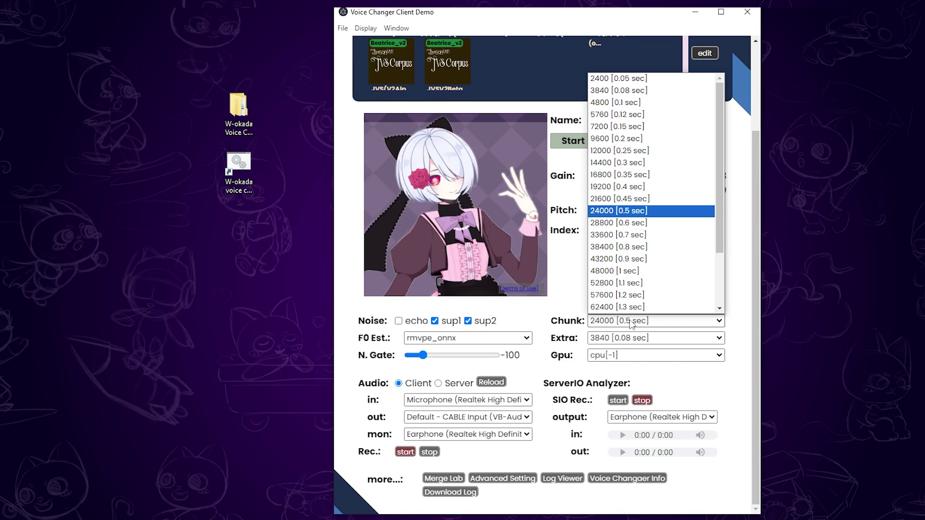
pyautogui.click(649, 215)
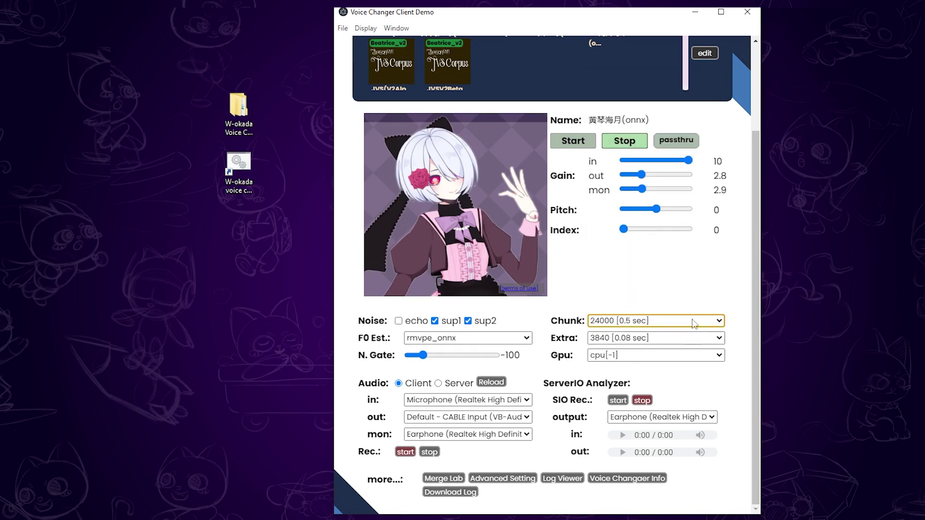
pyautogui.click(657, 356)
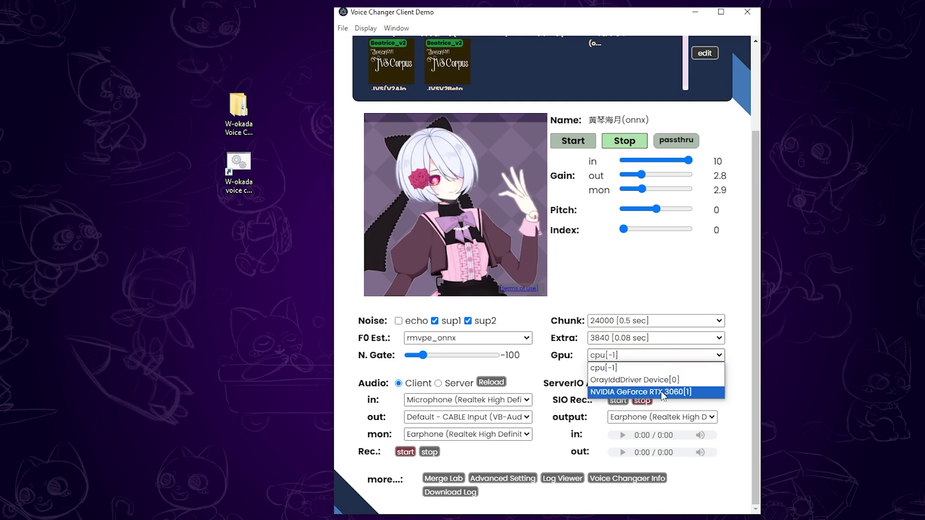
pyautogui.click(616, 393)
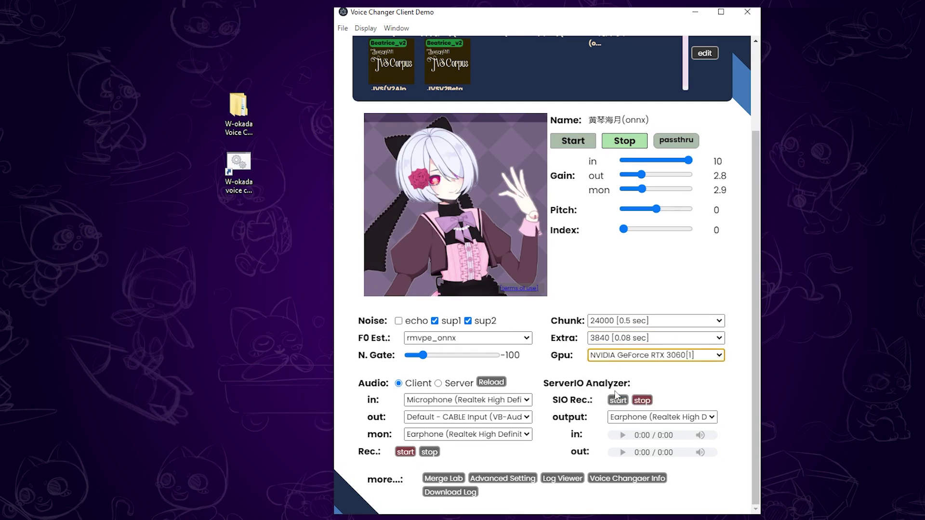
pyautogui.click(679, 385)
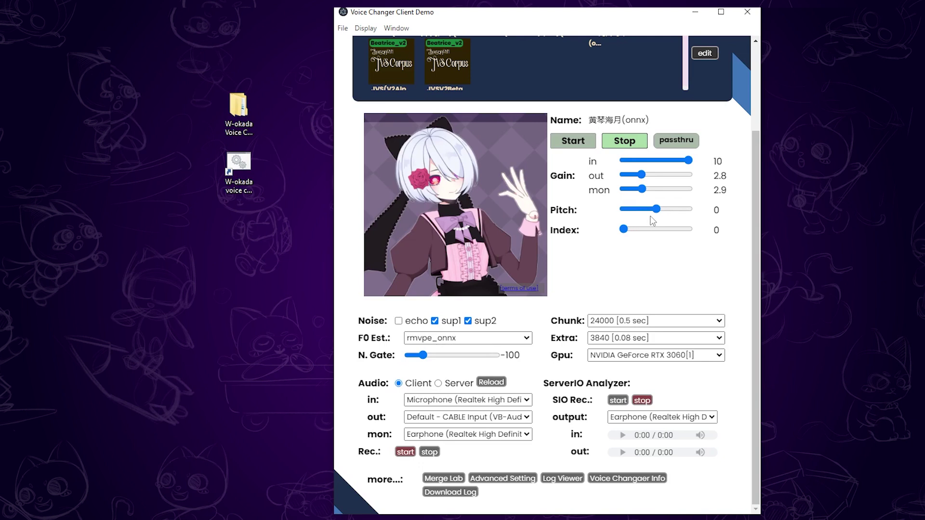
# Step: Nudge the pitch slider higher, then switch the voice model via つくよみちゃん to あみたろ(onnx)
pyautogui.moveTo(658, 209)
pyautogui.mouseDown()
pyautogui.moveTo(672, 209)
pyautogui.moveTo(642, 214)
pyautogui.moveTo(658, 214)
pyautogui.mouseUp()
pyautogui.scroll(3, 612, 280)
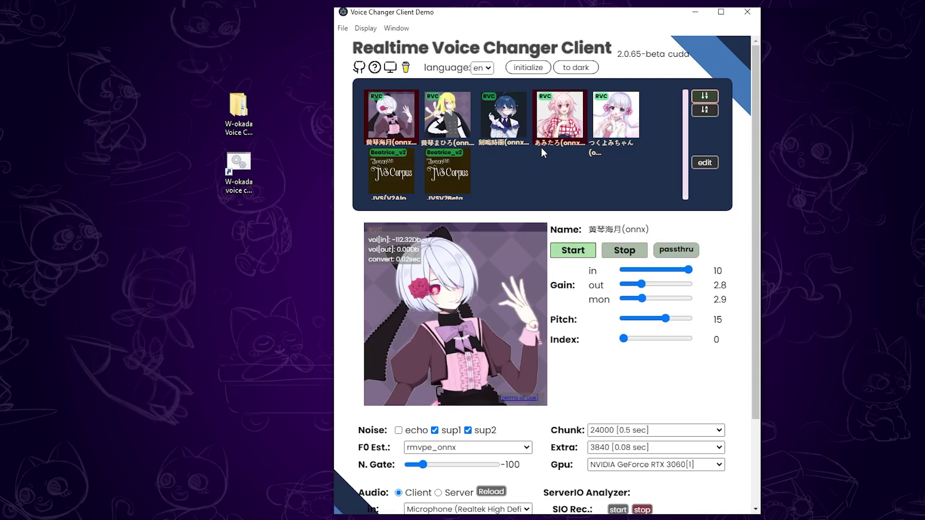
pyautogui.click(603, 126)
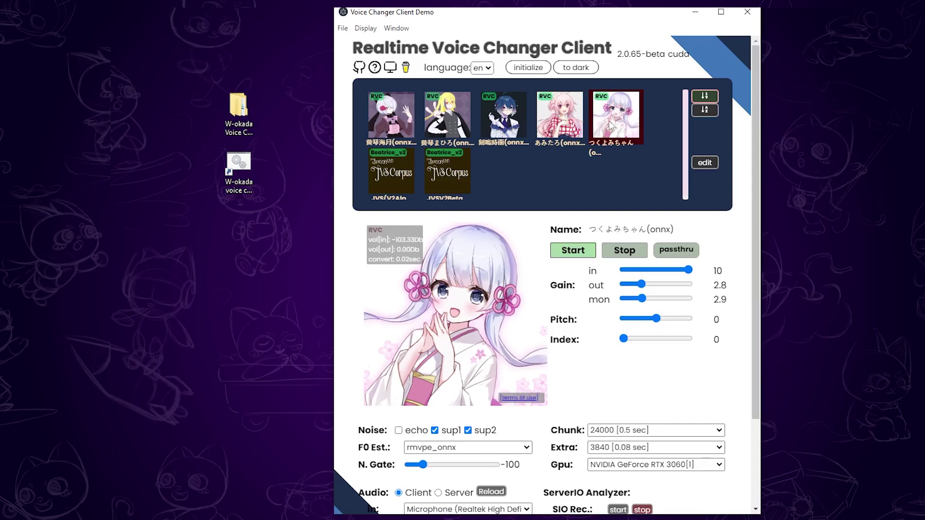
pyautogui.click(557, 134)
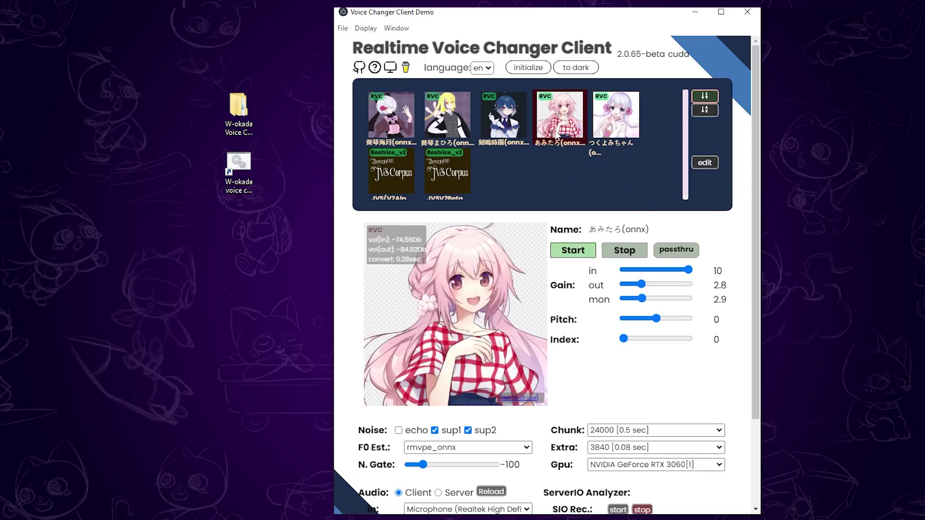
# Step: Upload the Alastor v2 .pth model and its .index file into slot 5
pyautogui.click(708, 164)
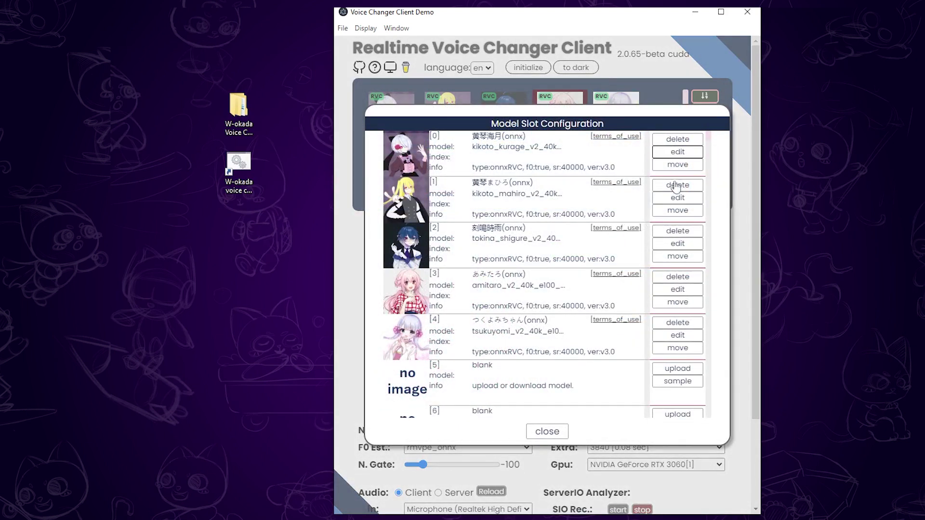
pyautogui.scroll(-3, 492, 359)
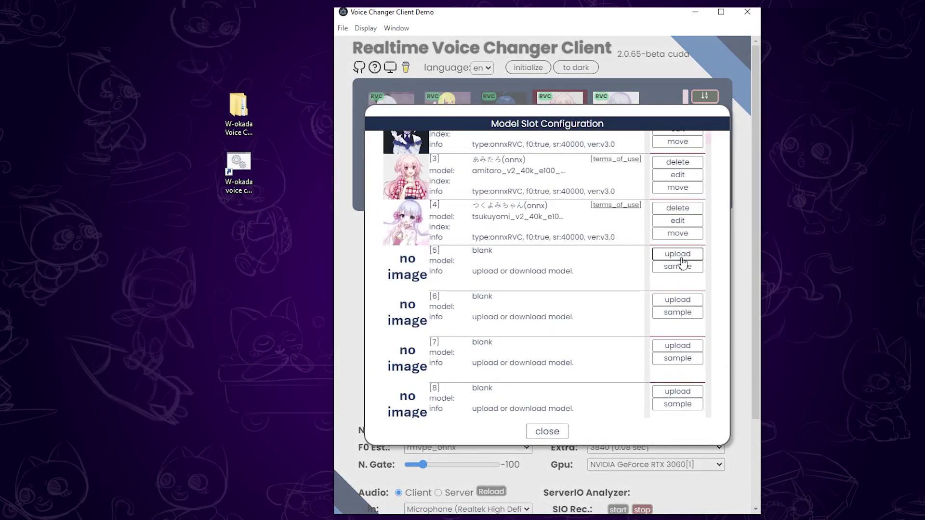
pyautogui.click(677, 260)
pyautogui.click(679, 294)
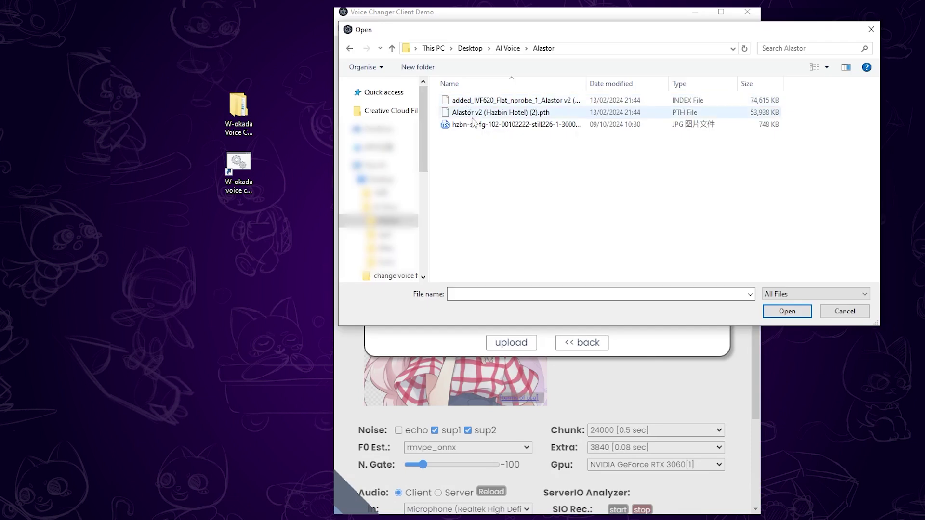
pyautogui.click(476, 114)
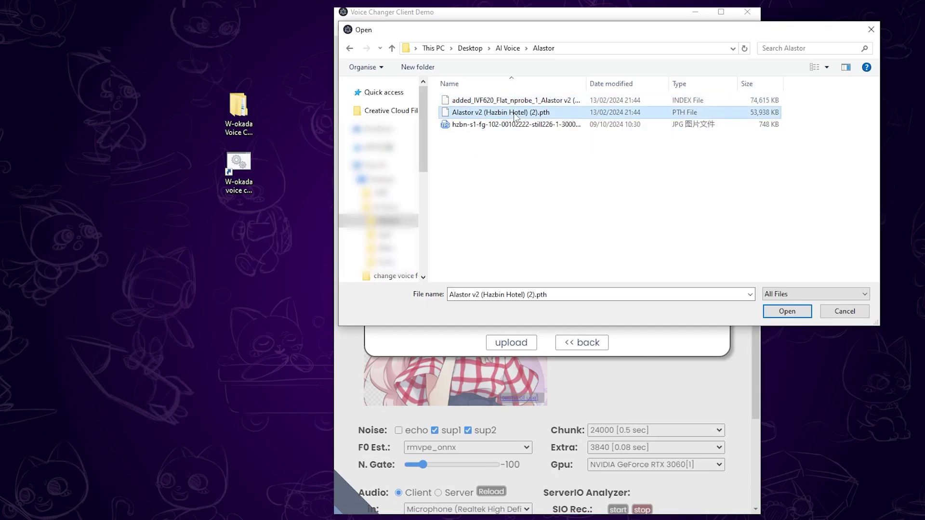
pyautogui.click(787, 311)
pyautogui.click(696, 313)
pyautogui.click(511, 101)
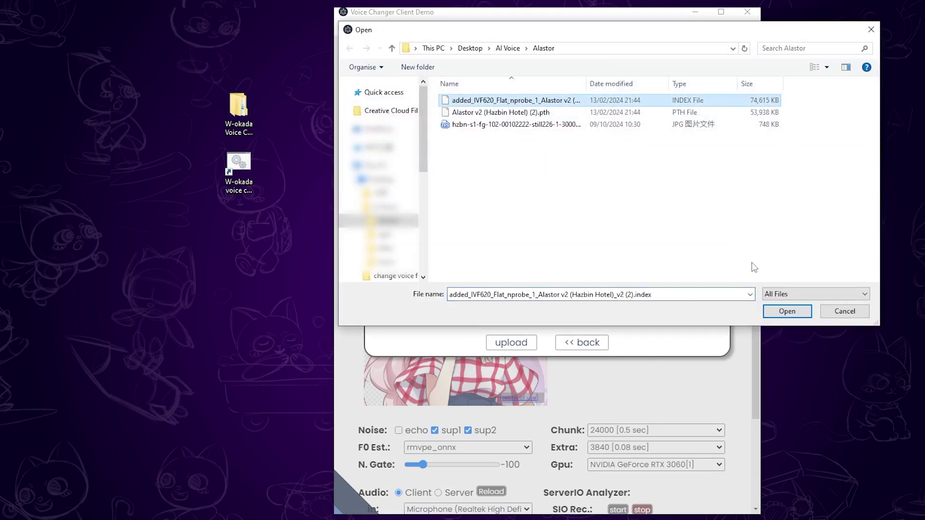
pyautogui.click(785, 311)
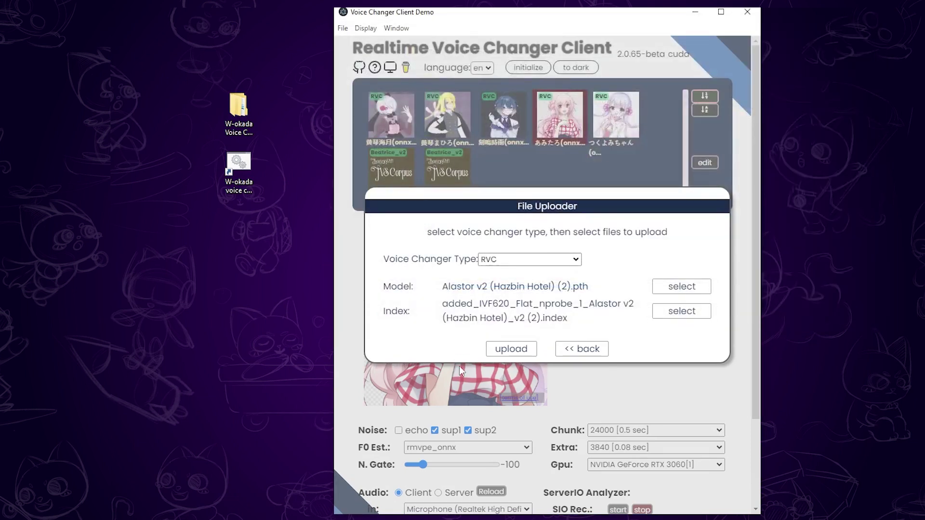
pyautogui.click(512, 351)
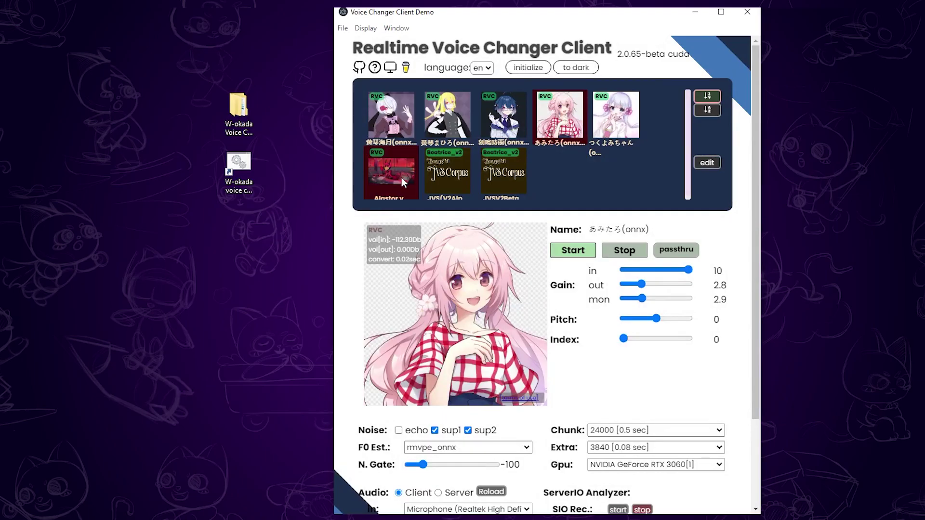
# Step: Load the uploaded Alastor v2 model from the model slots as the active voice
pyautogui.click(401, 177)
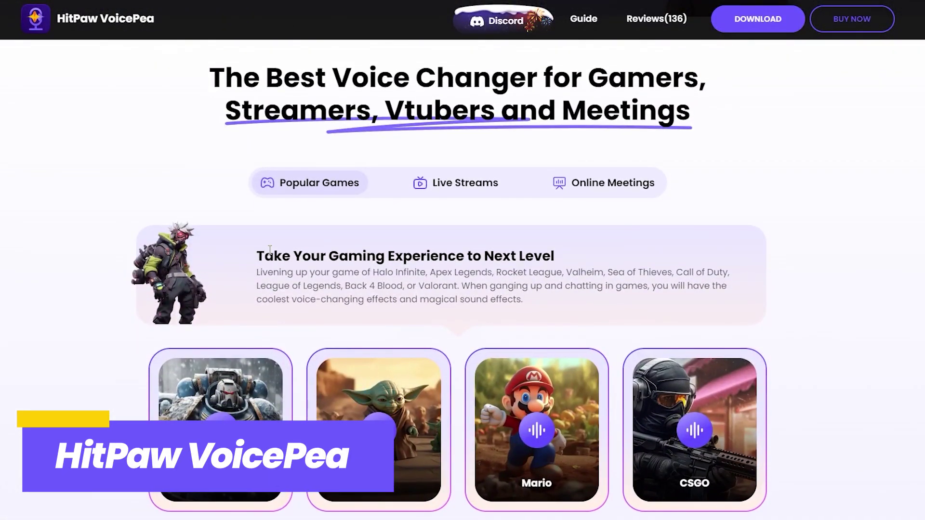
# Step: Scroll to the free VoicePea download and install HitPaw VoicePea
pyautogui.scroll(-7, 270, 250)
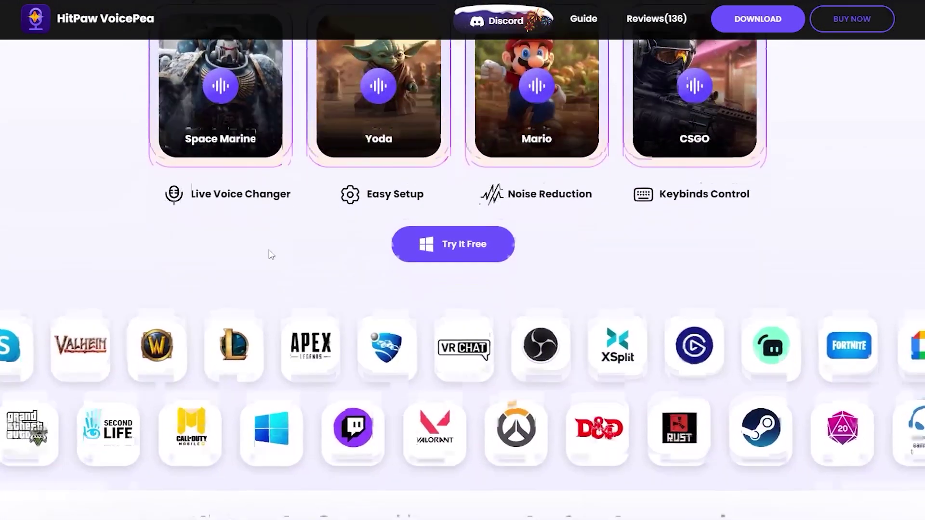
pyautogui.scroll(-1, 271, 255)
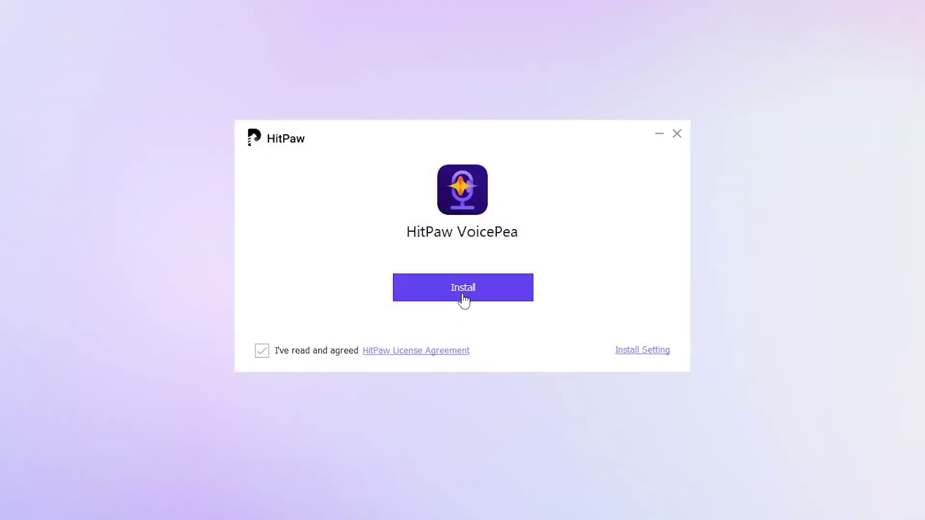
pyautogui.click(463, 295)
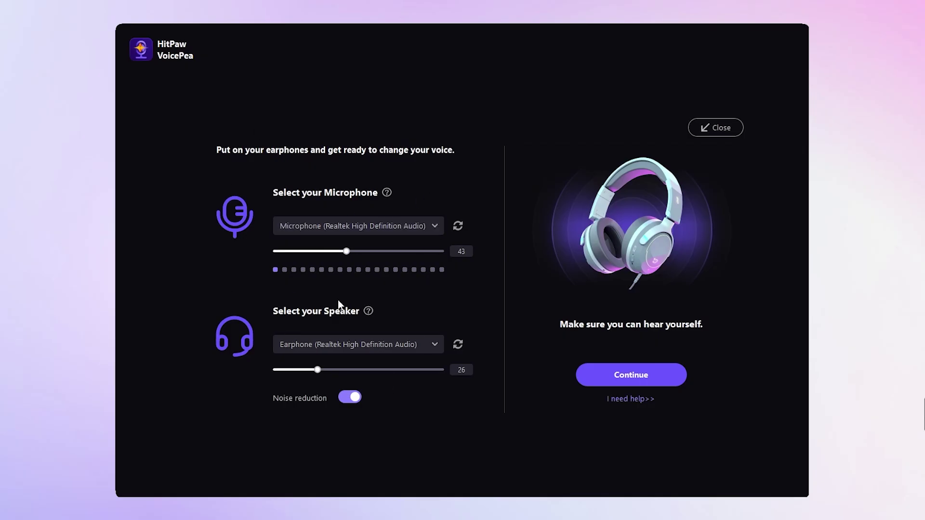
# Step: Accept the Realtek microphone and earphone setup, then claim the daily log-in credits in Task Center
pyautogui.click(606, 378)
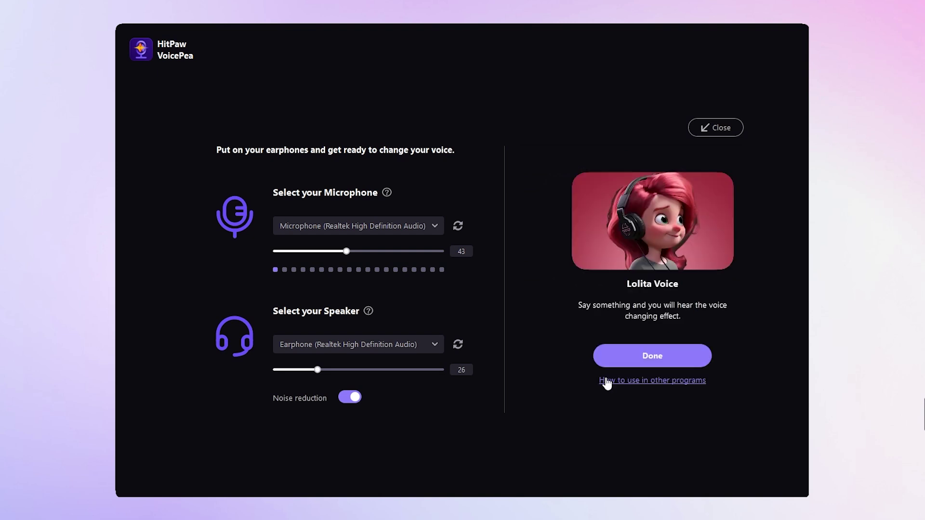
pyautogui.click(663, 361)
pyautogui.scroll(-2, 641, 139)
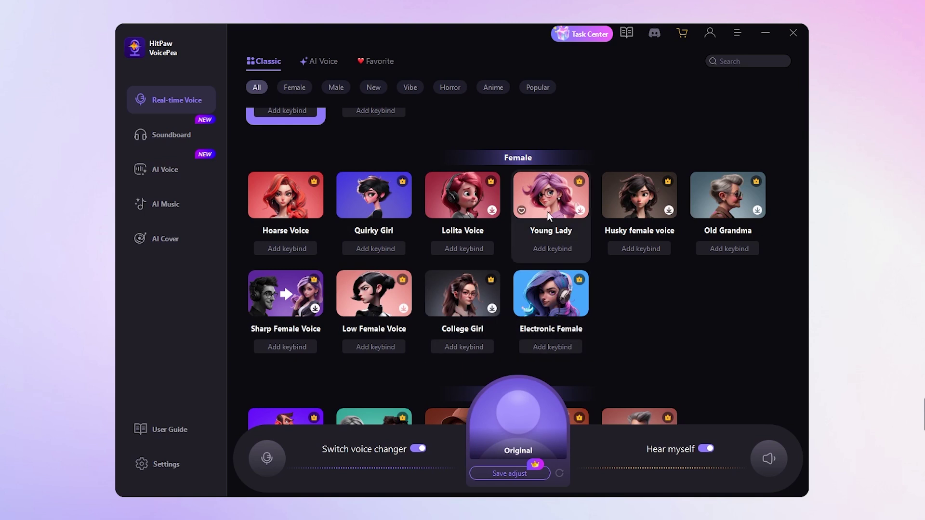
pyautogui.click(584, 36)
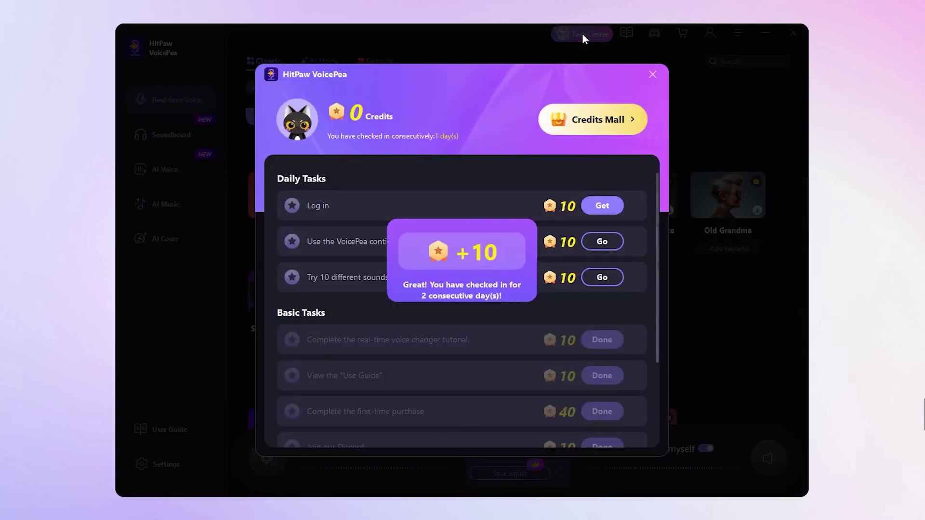
pyautogui.click(604, 207)
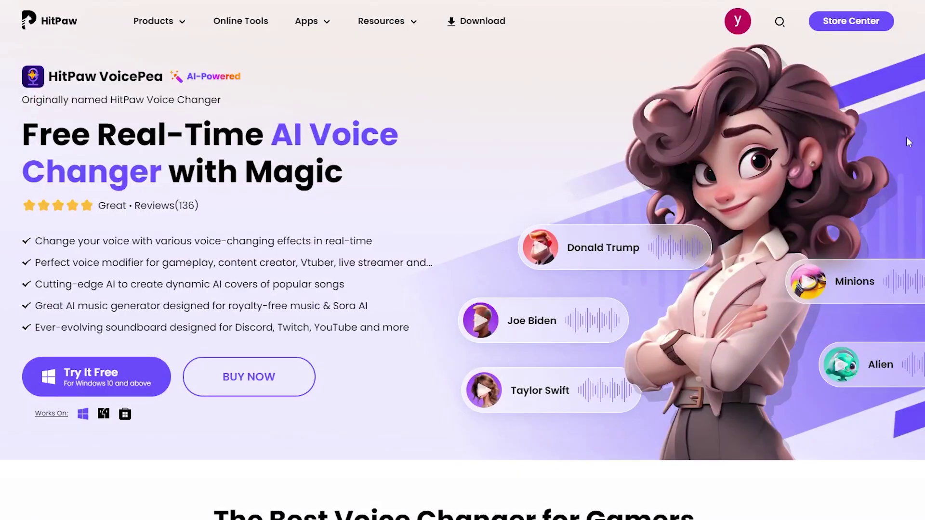
# Step: Scroll past the soundboard samples to the AI Voice Clone feature list
pyautogui.scroll(-5, 906, 137)
pyautogui.scroll(-10, 908, 142)
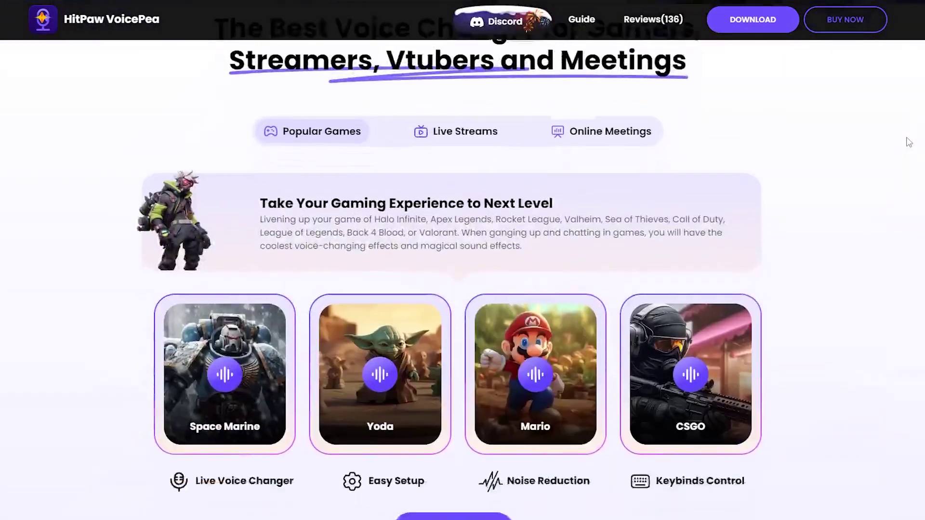
pyautogui.scroll(-5, 908, 142)
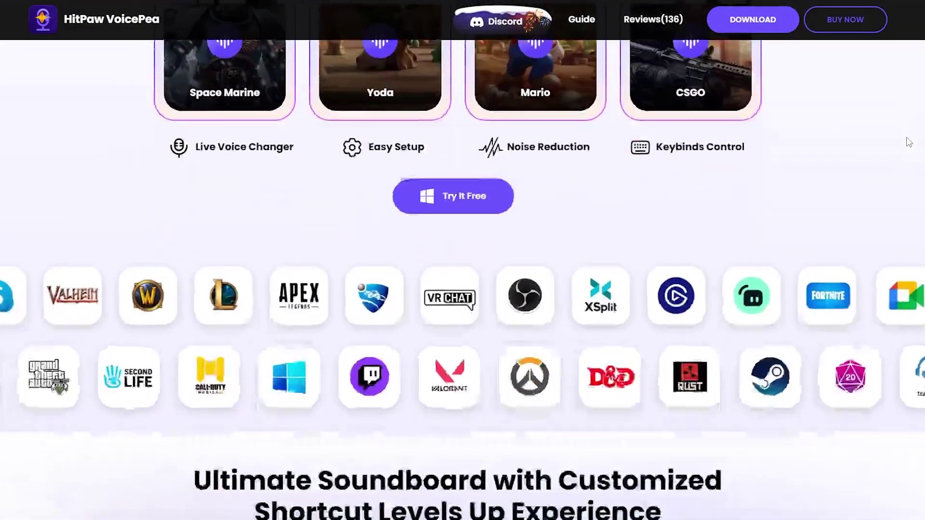
pyautogui.scroll(-4, 909, 142)
pyautogui.scroll(-3, 909, 142)
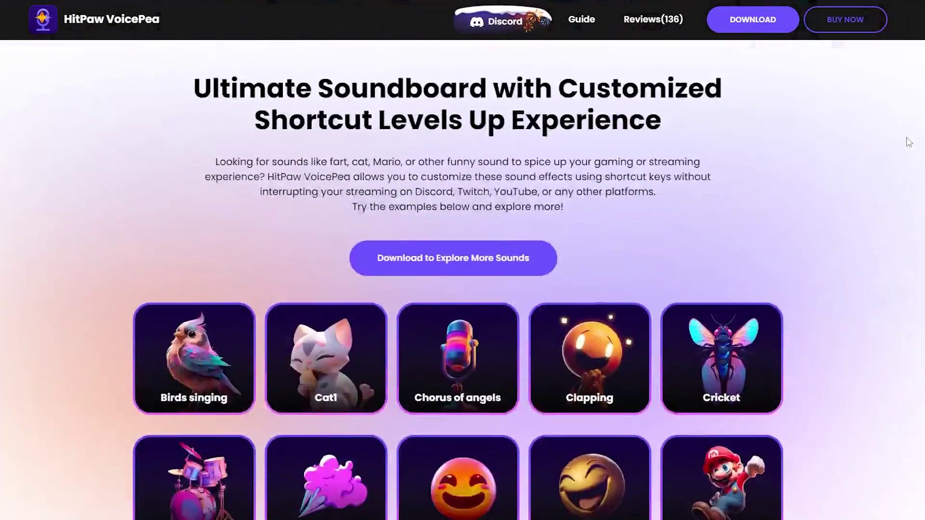
pyautogui.scroll(-4, 909, 141)
pyautogui.scroll(-8, 909, 142)
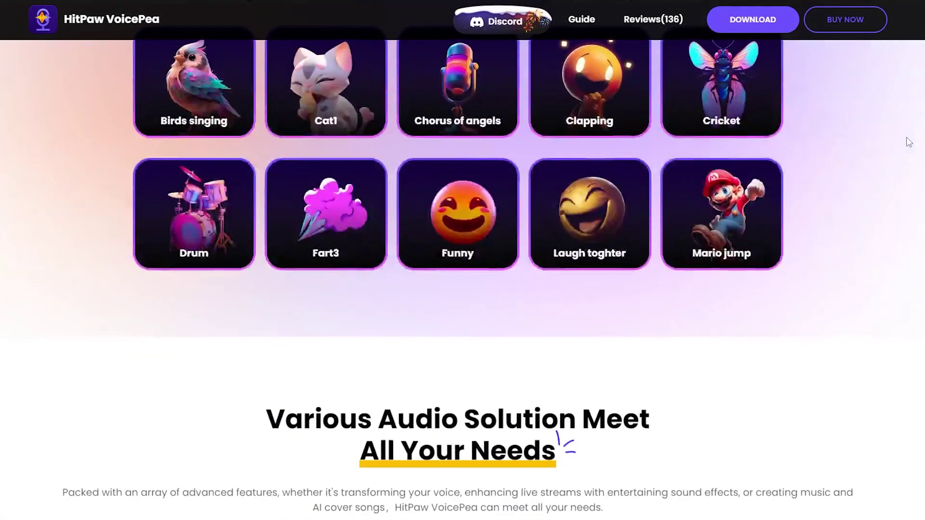
pyautogui.scroll(-4, 909, 142)
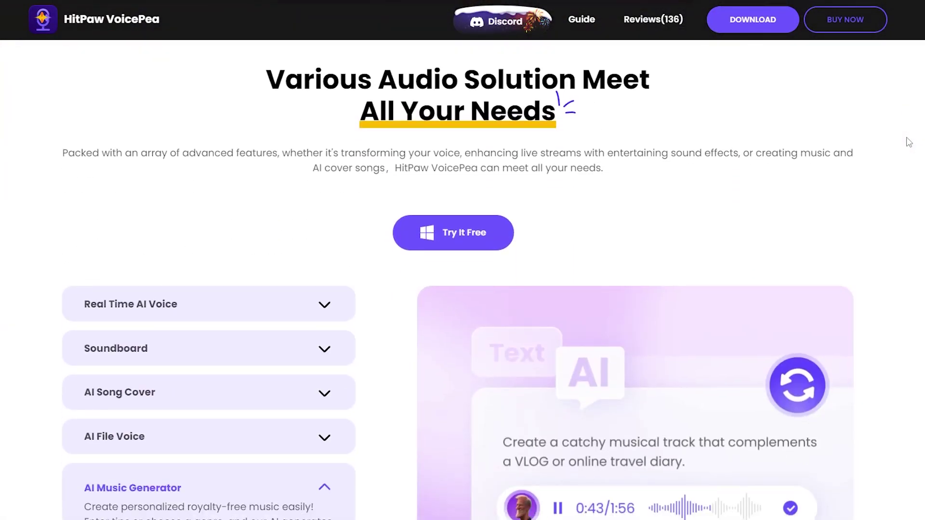